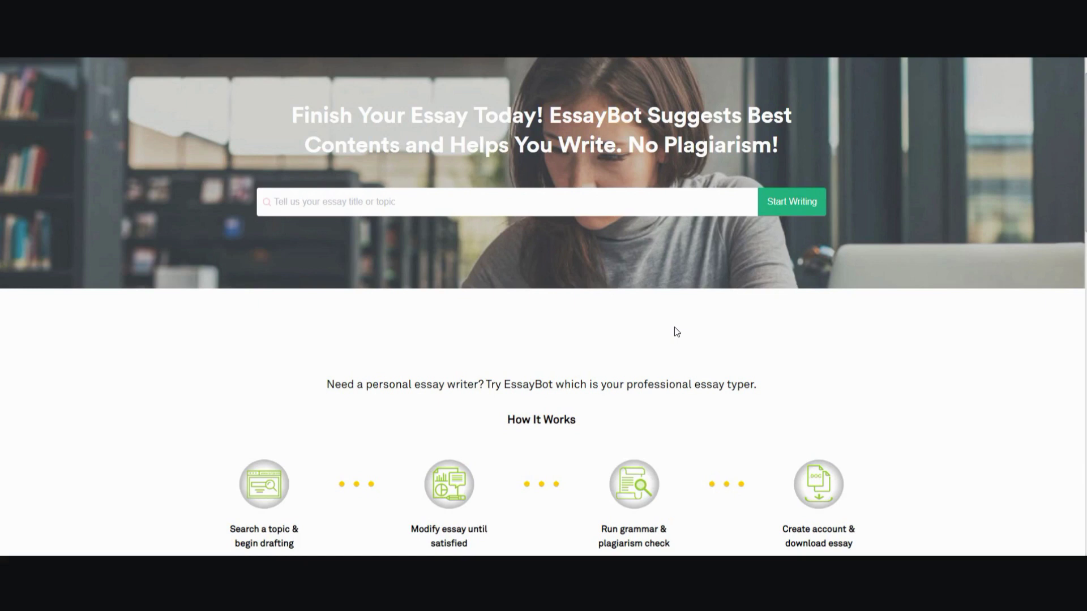
# Enter 'weight loss for men' in the essay title or topic box on the landing page
pyautogui.scroll(-1, 674, 332)
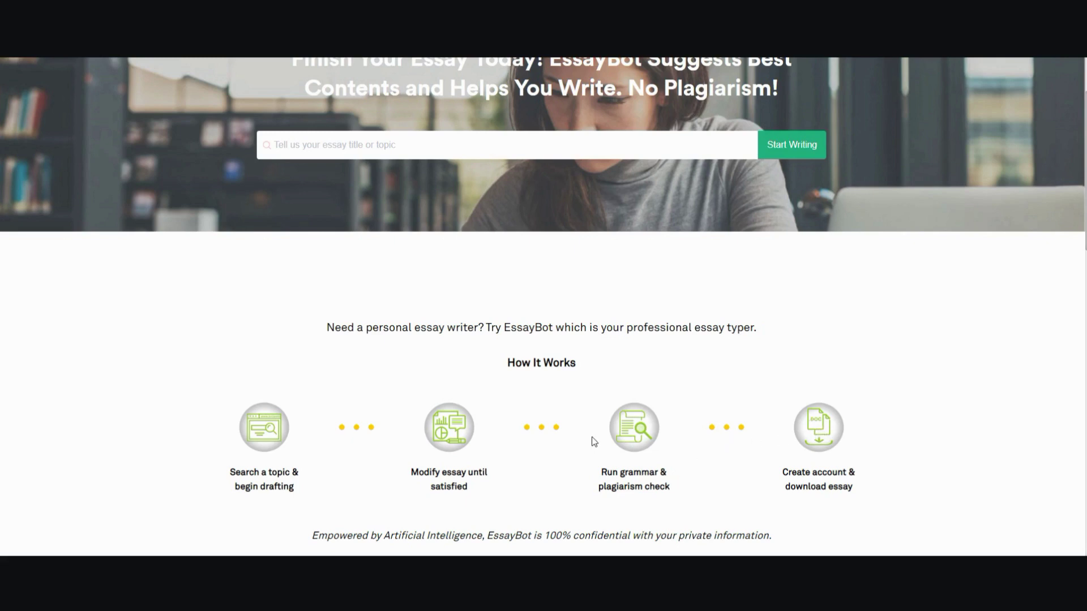
pyautogui.scroll(-1, 592, 442)
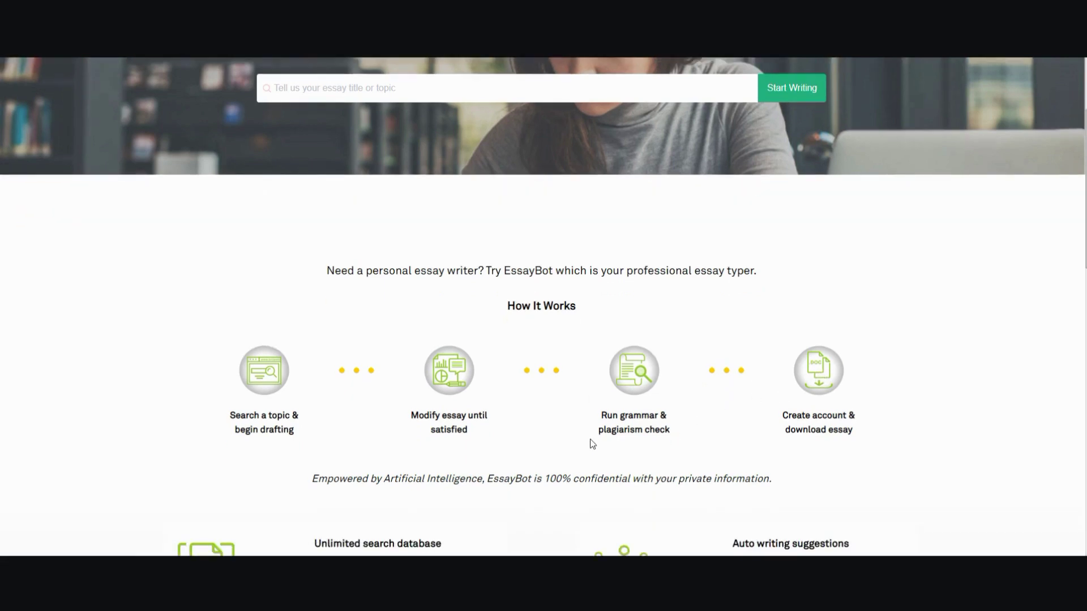
pyautogui.scroll(-4, 592, 443)
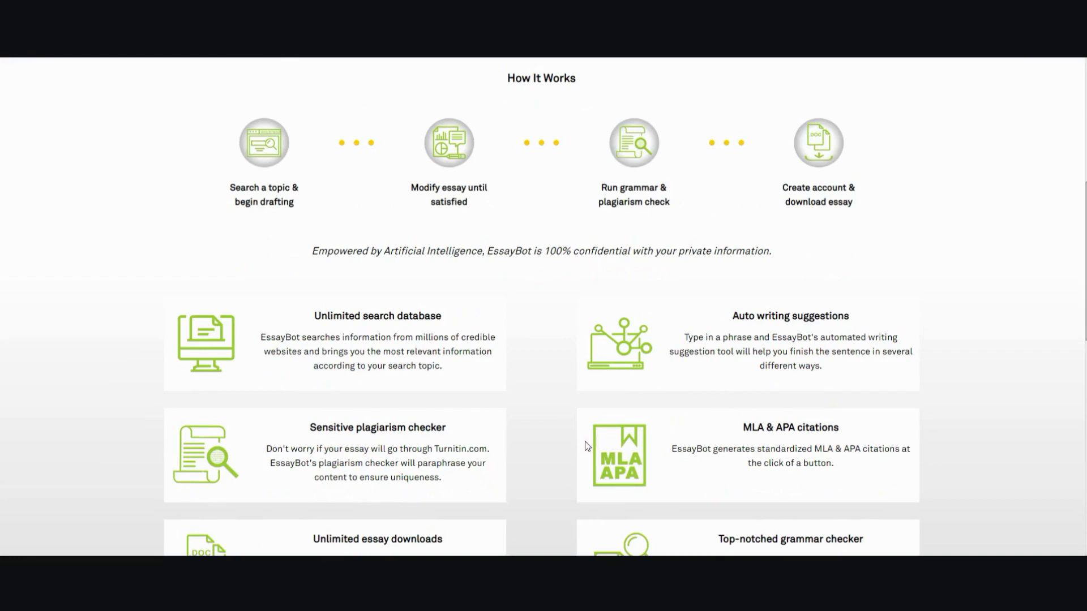
pyautogui.scroll(-10, 587, 447)
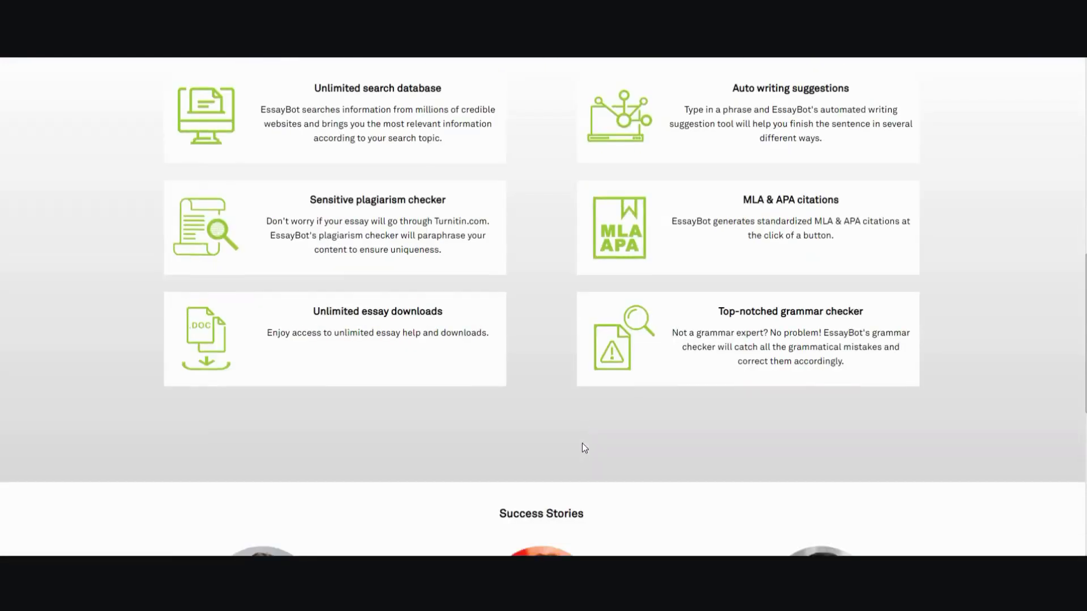
pyautogui.scroll(12, 579, 449)
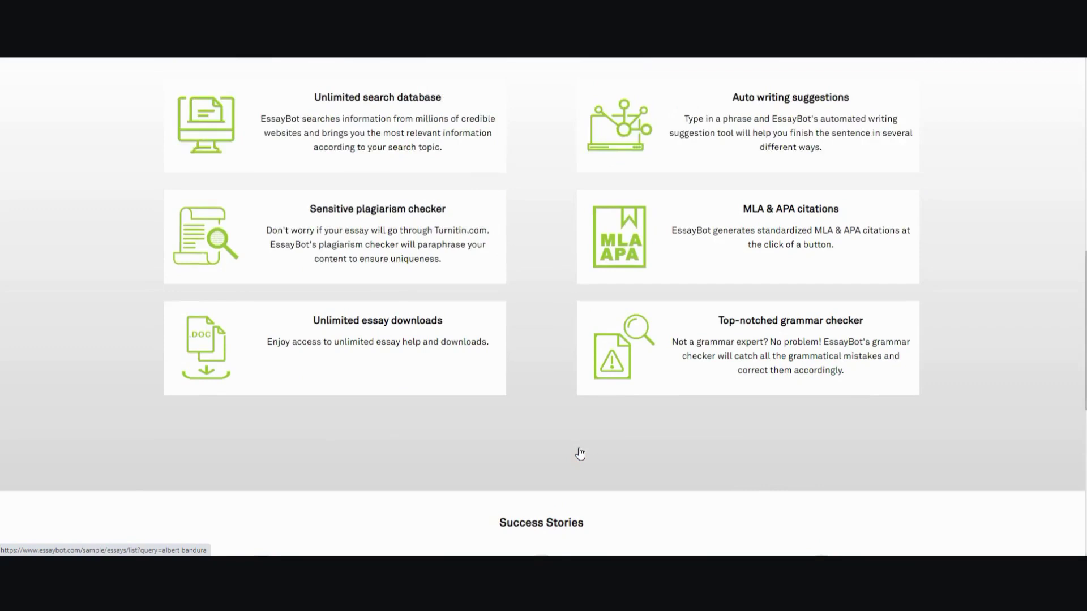
pyautogui.scroll(2, 580, 454)
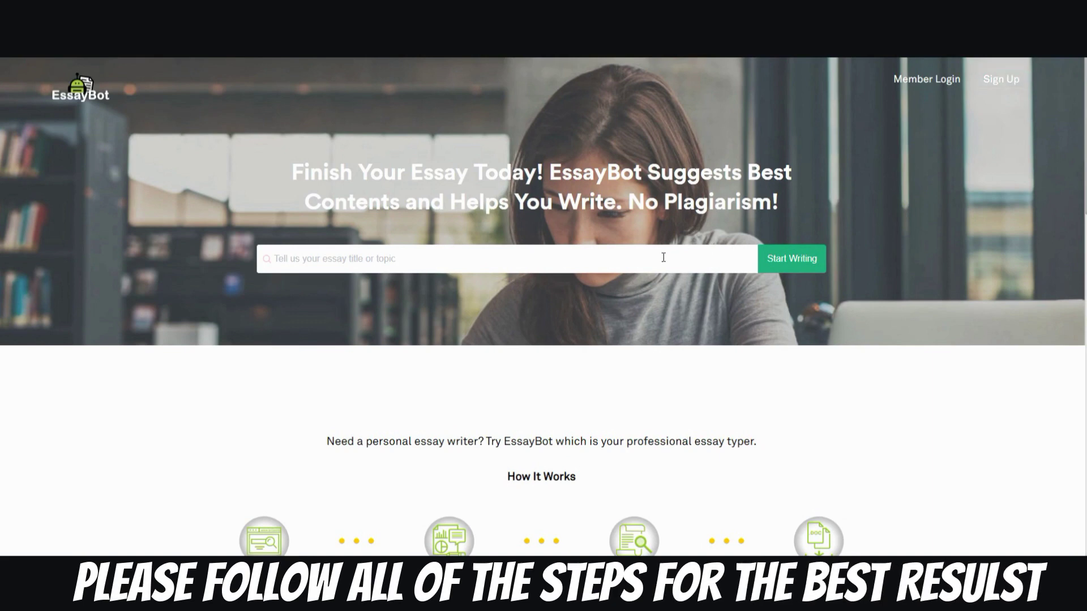
pyautogui.scroll(-1, 662, 257)
pyautogui.scroll(1, 542, 262)
pyautogui.write('weight loss for men')
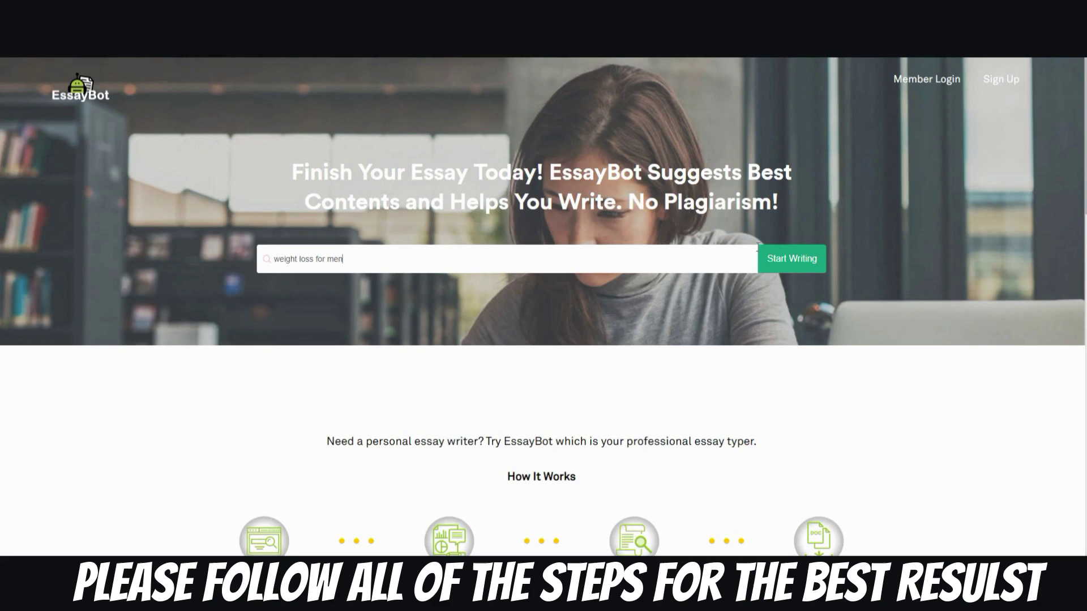
# Start research for the 'weight loss for men' essay and preview the suggested paragraph cards
pyautogui.click(804, 258)
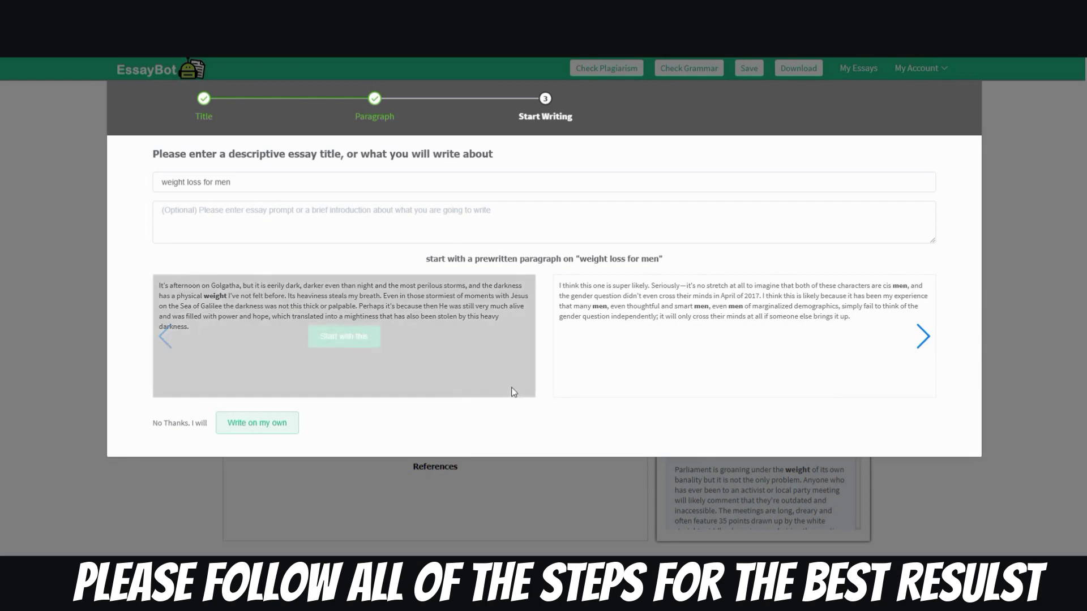
pyautogui.moveTo(435, 331)
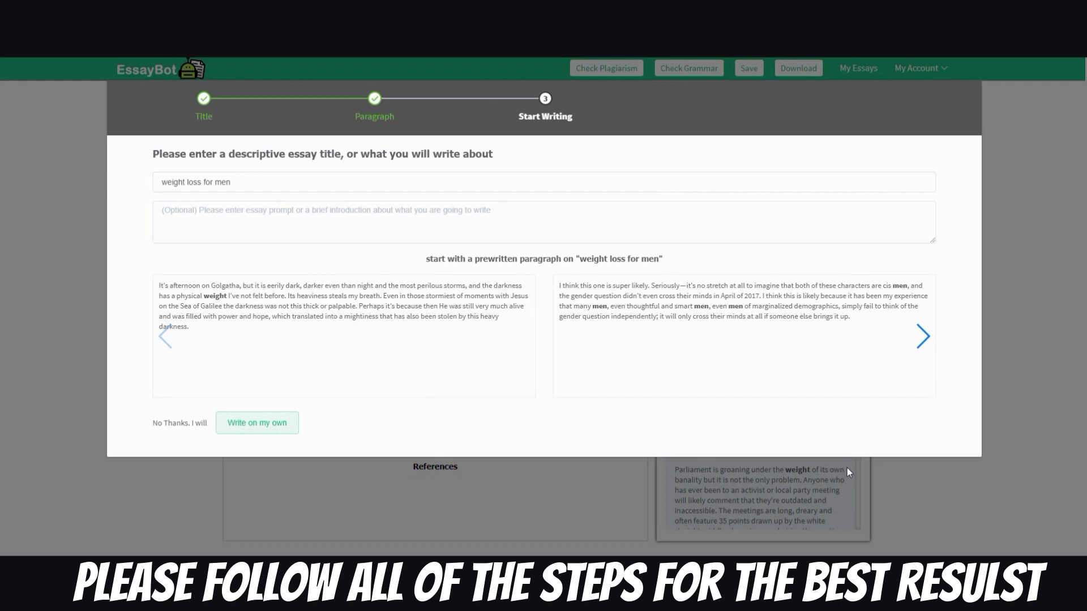
pyautogui.moveTo(674, 306)
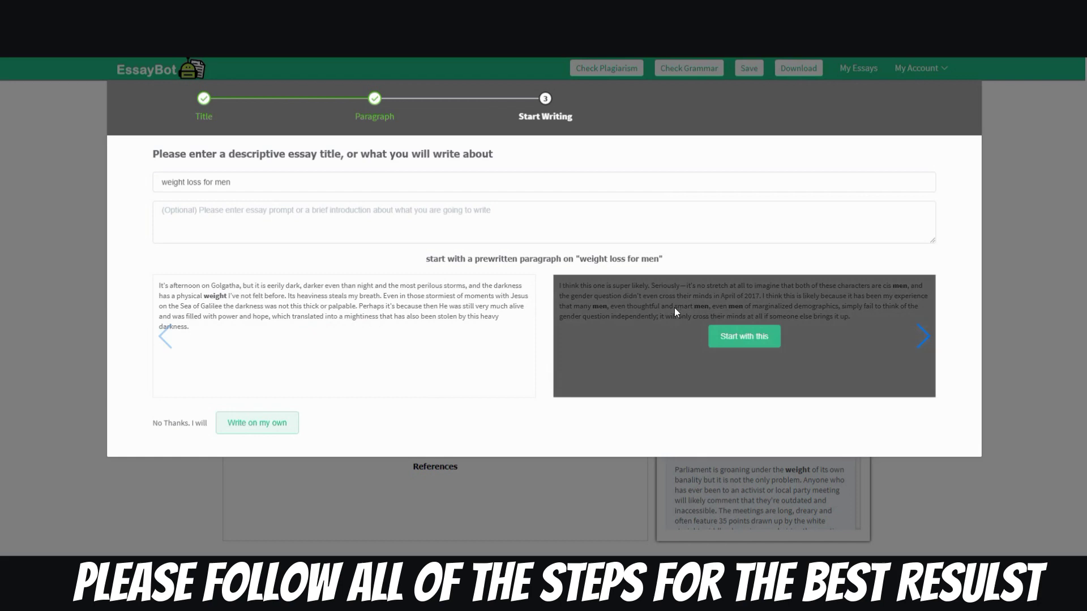
pyautogui.moveTo(504, 318)
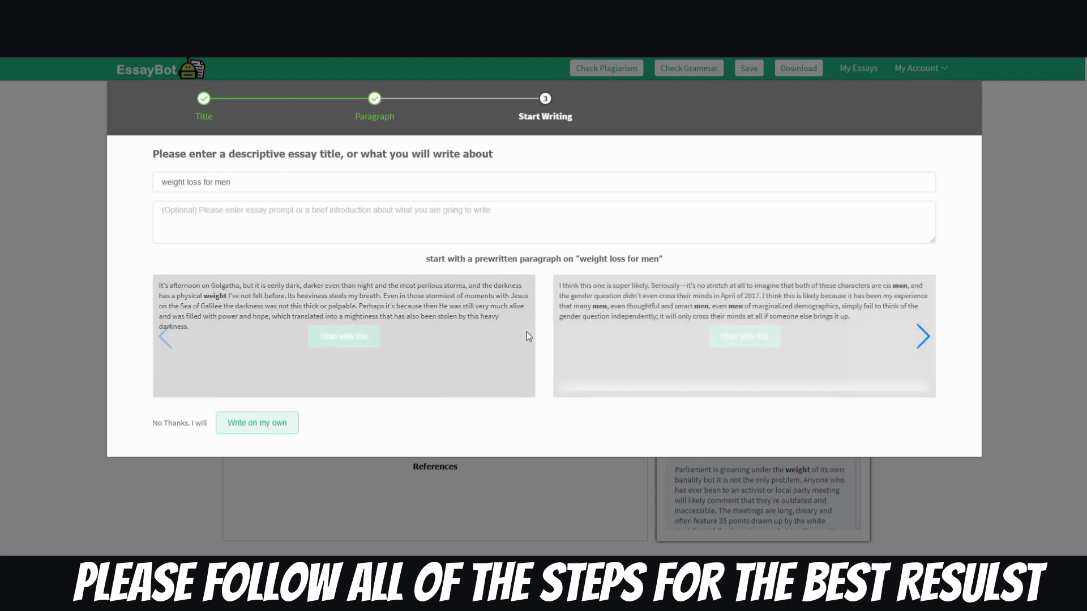
pyautogui.moveTo(626, 328)
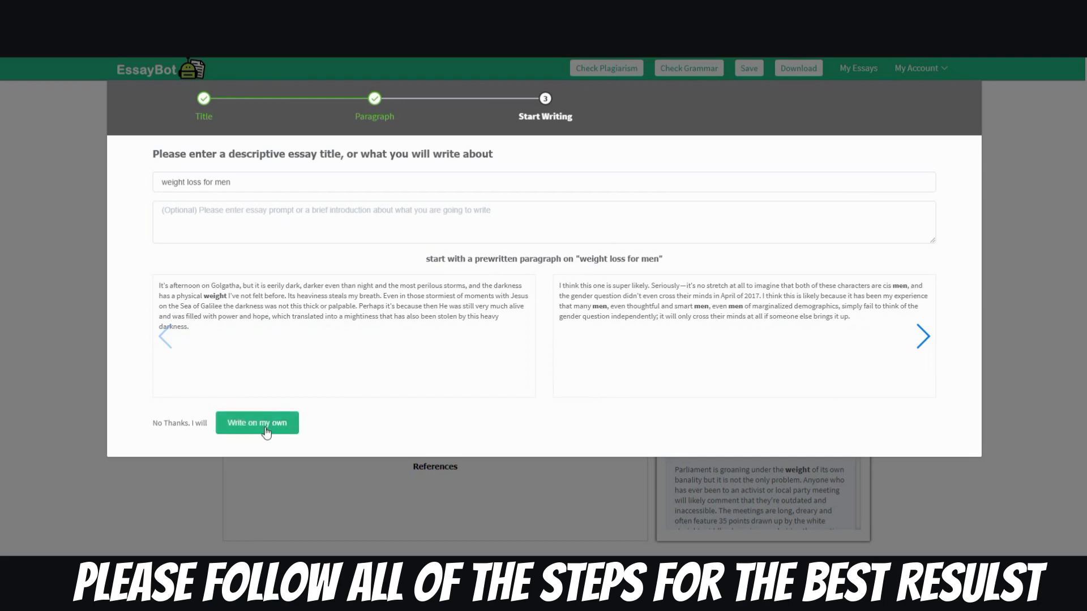
# Skip the prewritten paragraphs, dismiss the welcome message and Step 1 tip, and place the cursor in the empty body
pyautogui.click(266, 433)
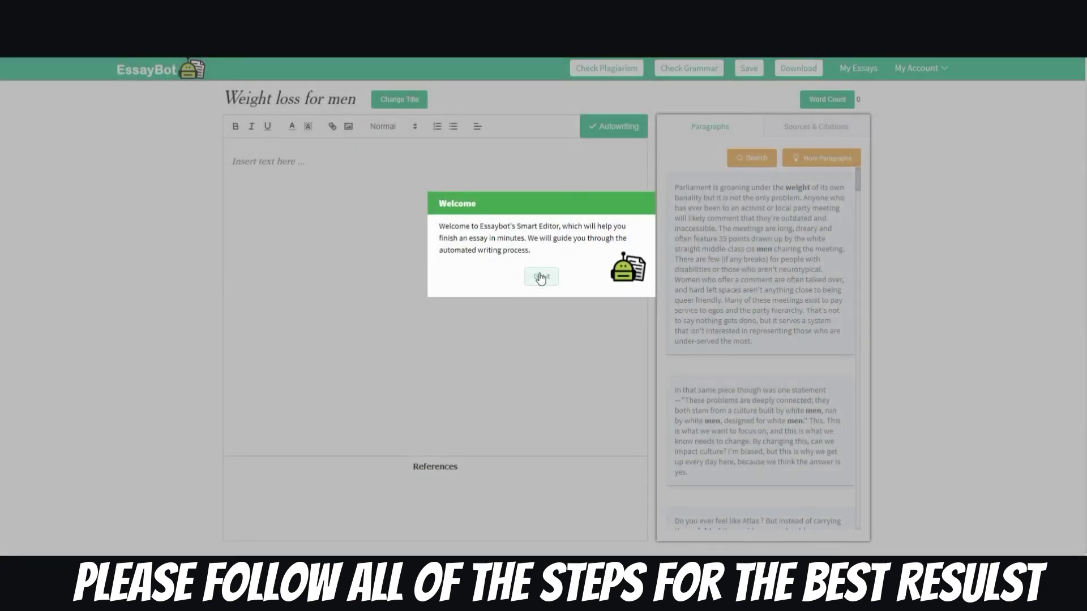
pyautogui.click(540, 277)
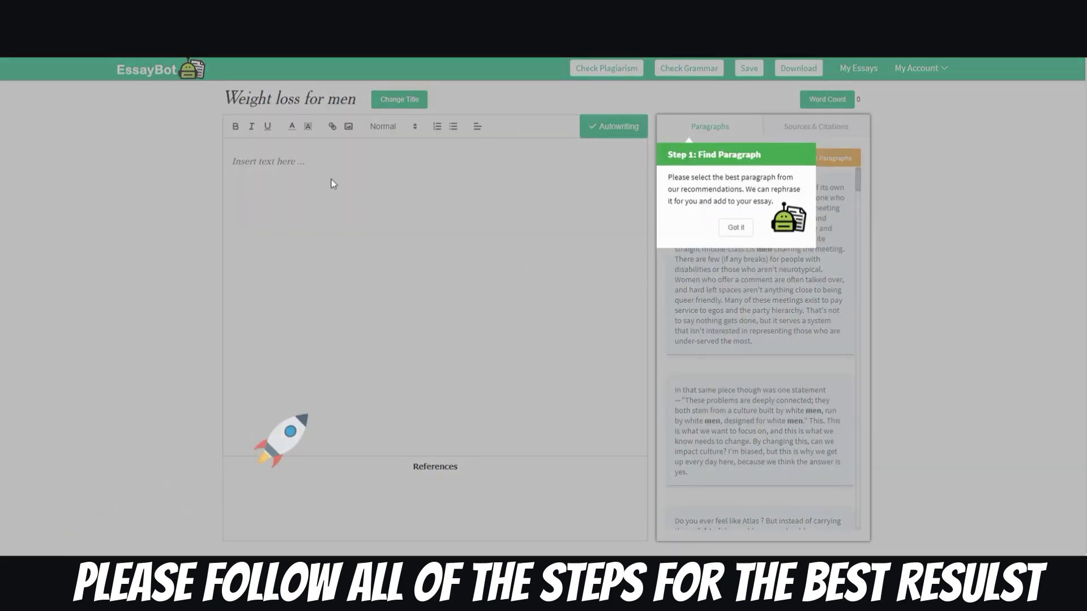
pyautogui.click(736, 226)
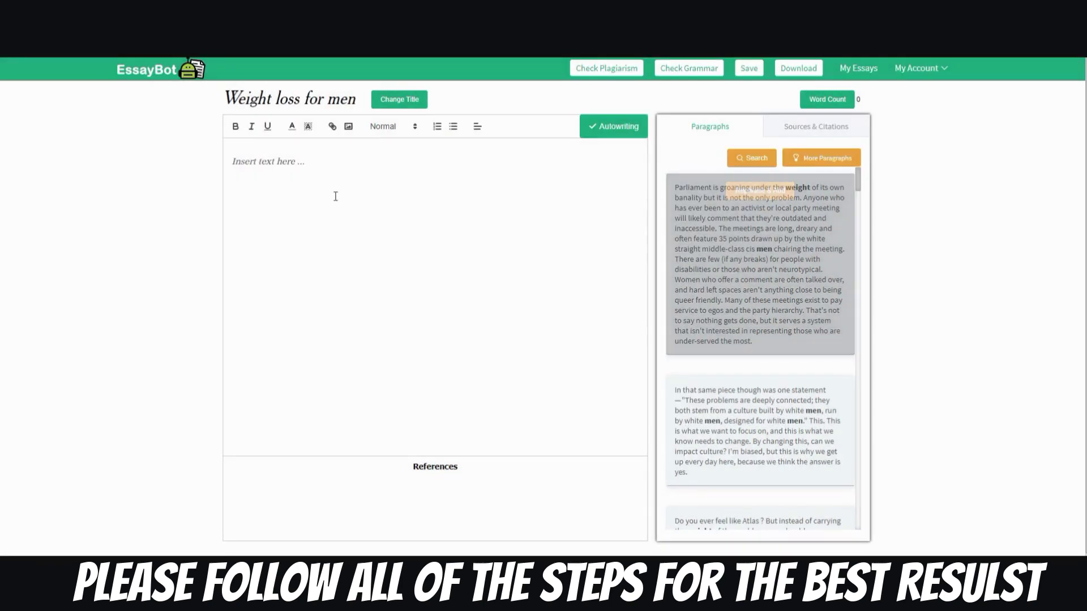
pyautogui.click(272, 164)
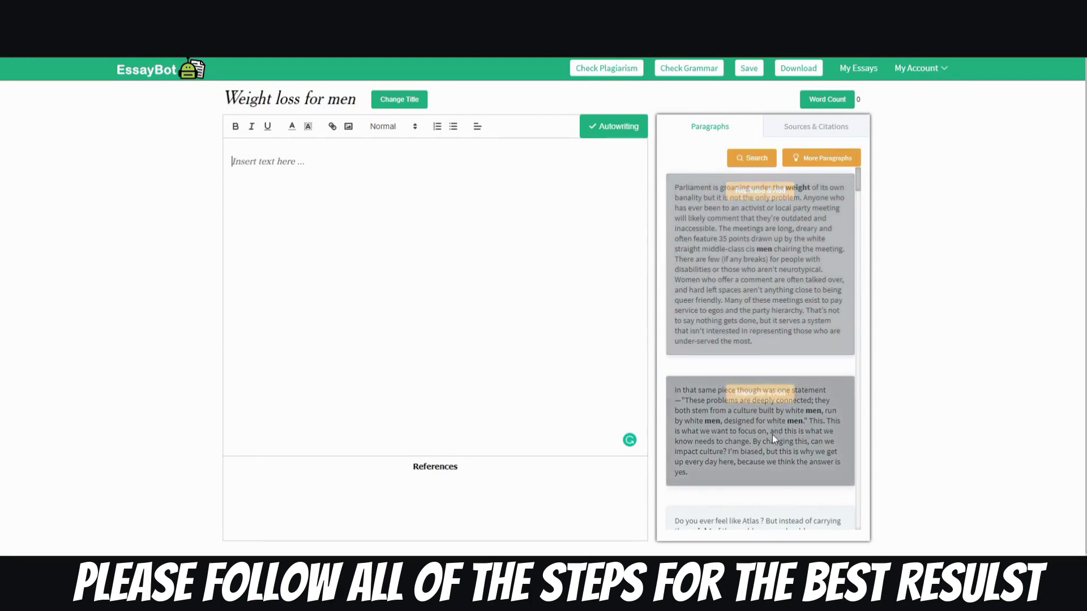
pyautogui.scroll(-3, 781, 280)
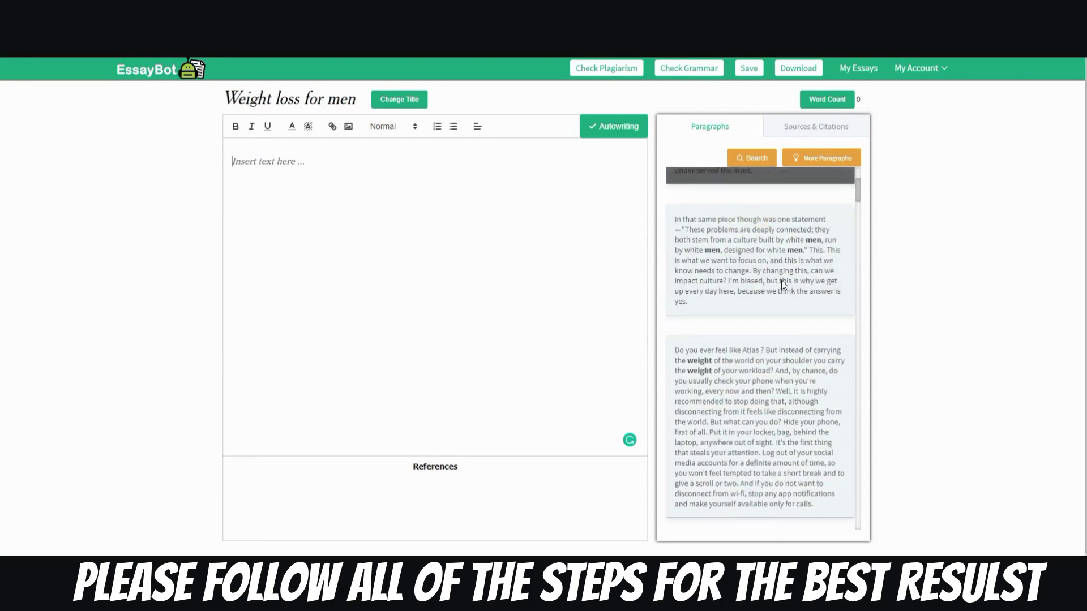
pyautogui.scroll(3, 781, 281)
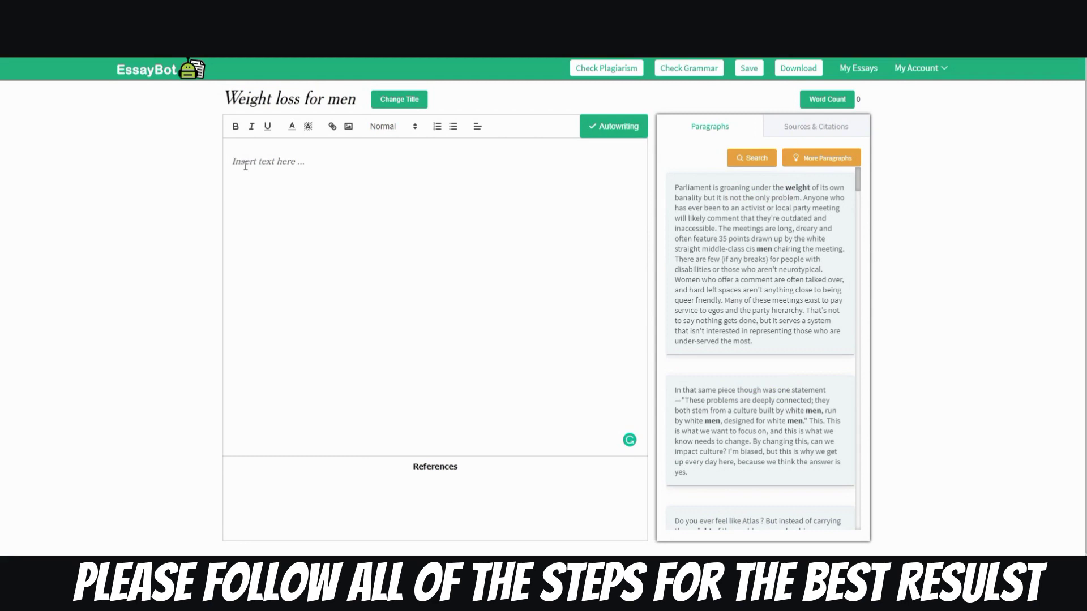
# Type 'Weight loss', accept the 'Weight loss in men' suggestion, then add the maintaining-weight sentence
pyautogui.write('Weig')
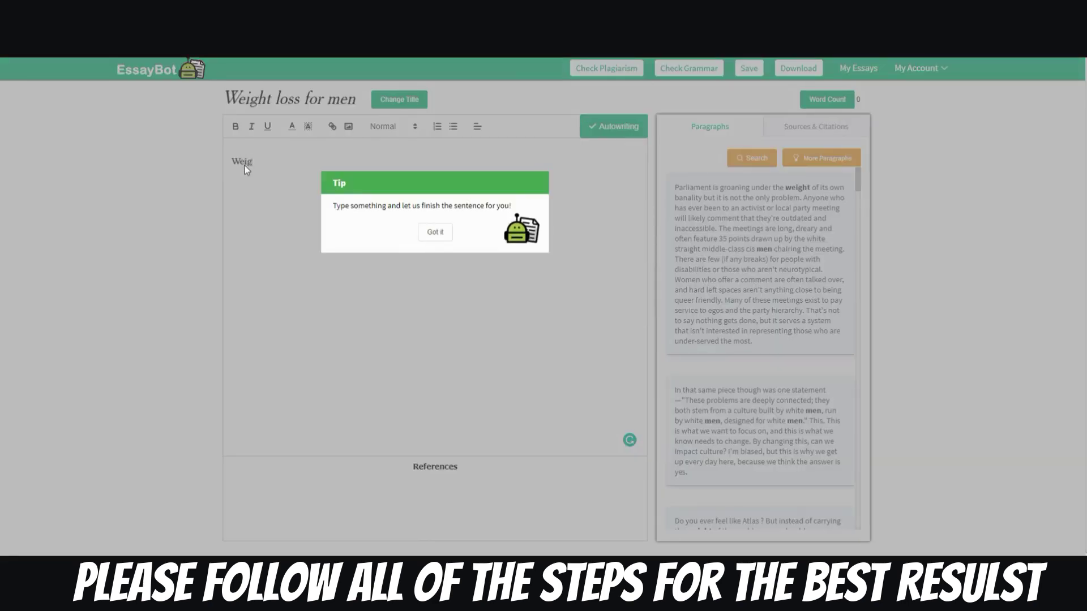
pyautogui.click(433, 233)
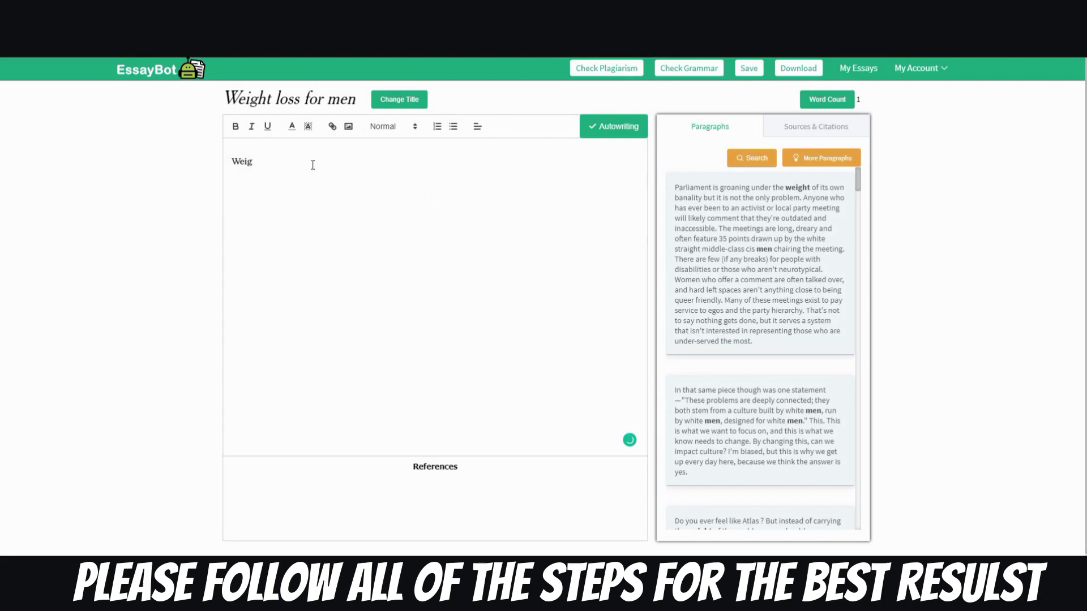
pyautogui.write('ht loss')
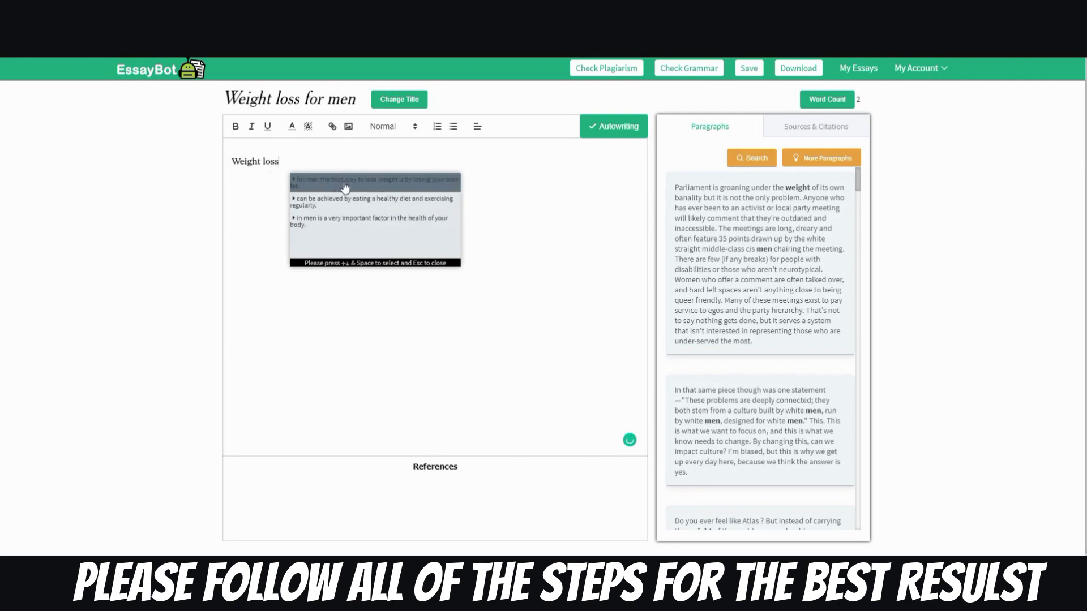
pyautogui.click(345, 232)
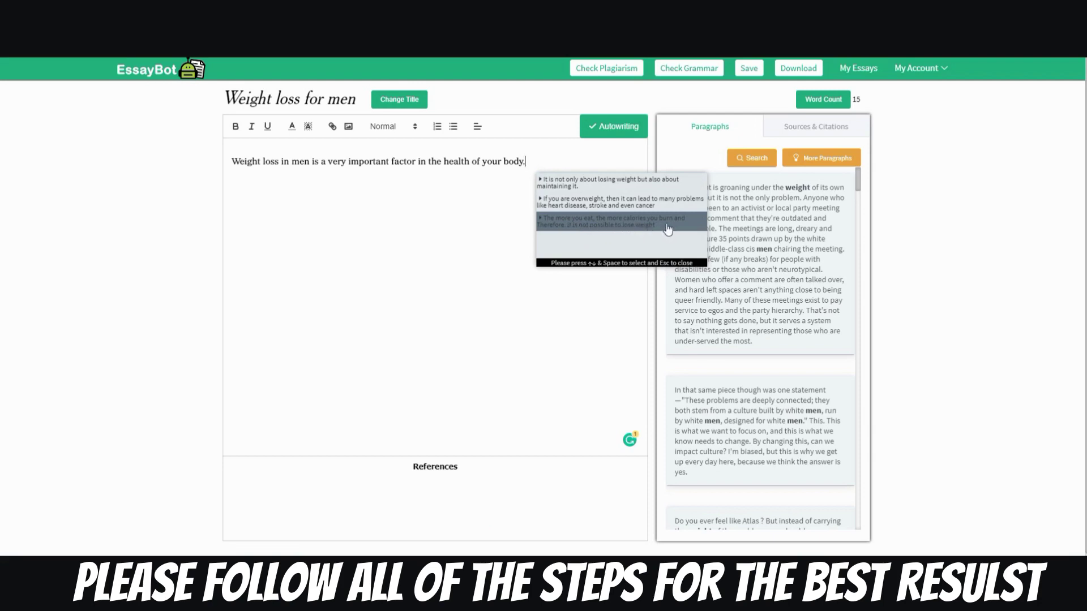
pyautogui.click(595, 183)
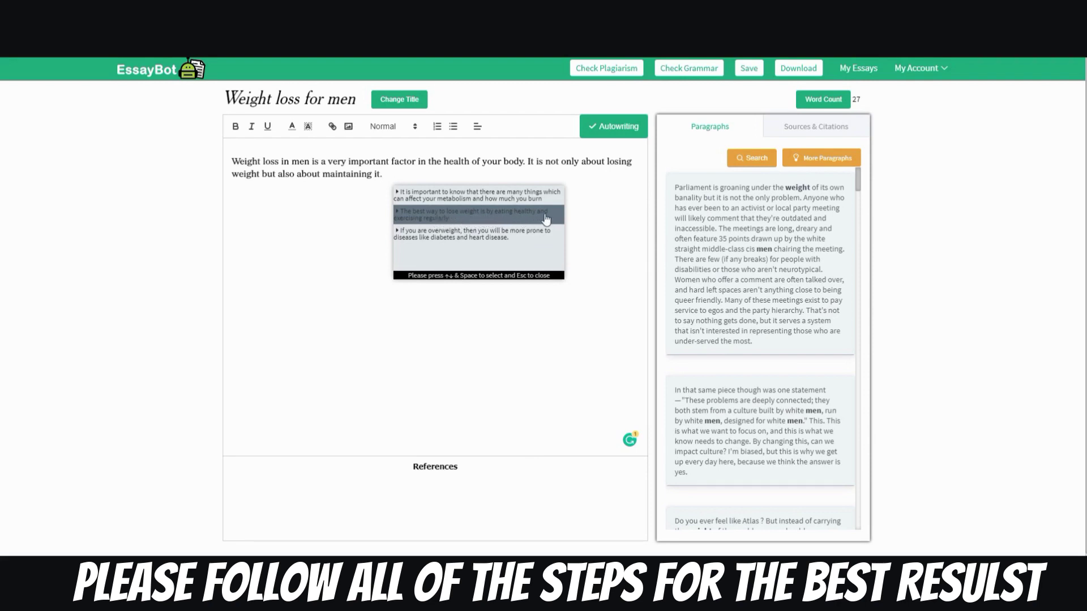
# Append suggested sentences on eating healthy and exercising, ending '1. Eat right food 2. Exercise 3. Eat healthy'
pyautogui.click(510, 216)
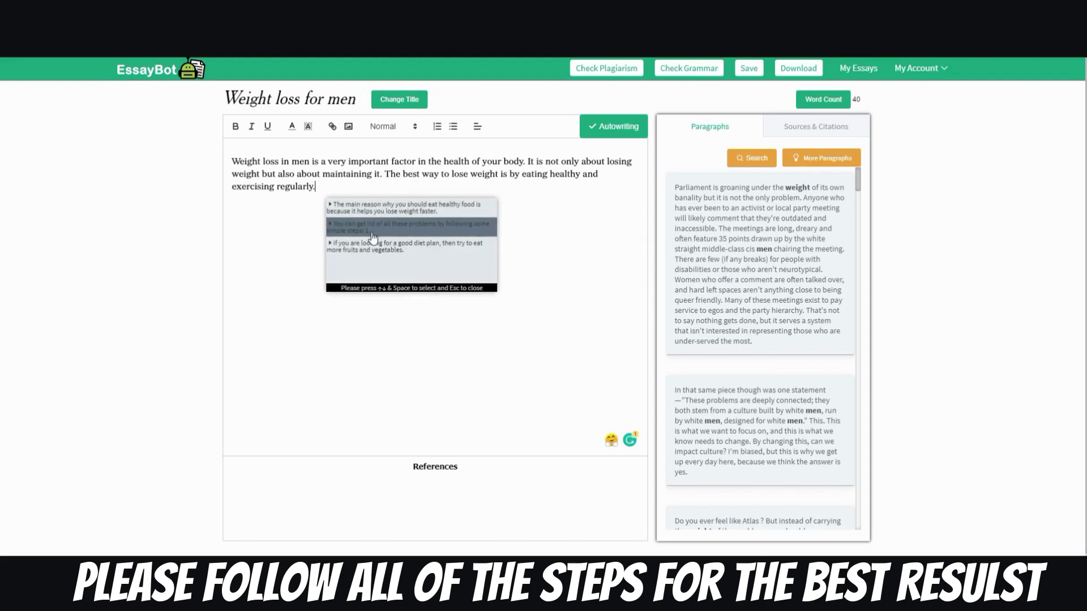
pyautogui.click(459, 229)
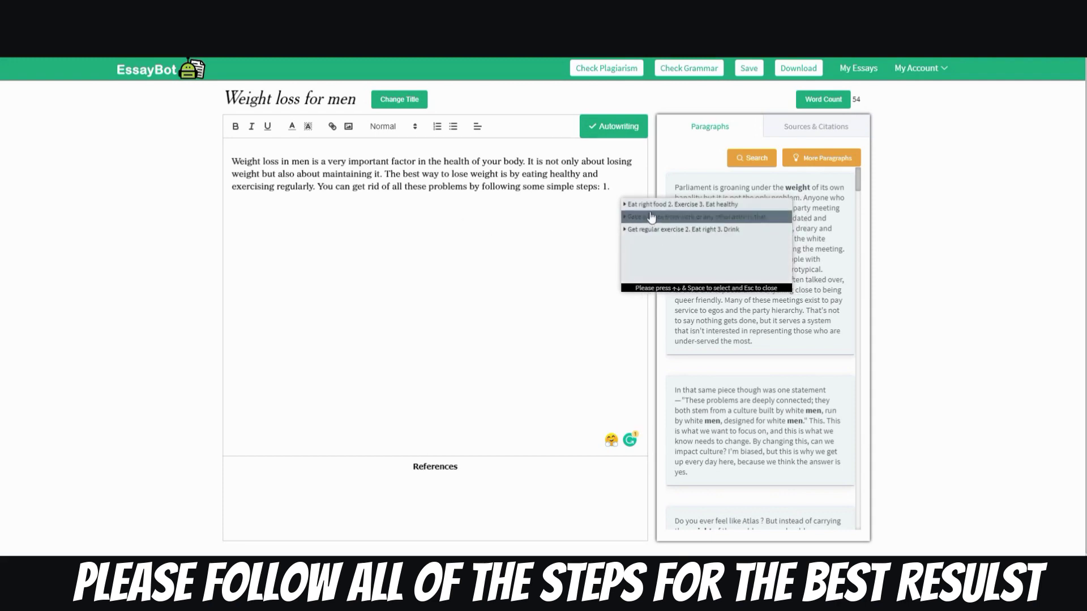
pyautogui.click(722, 205)
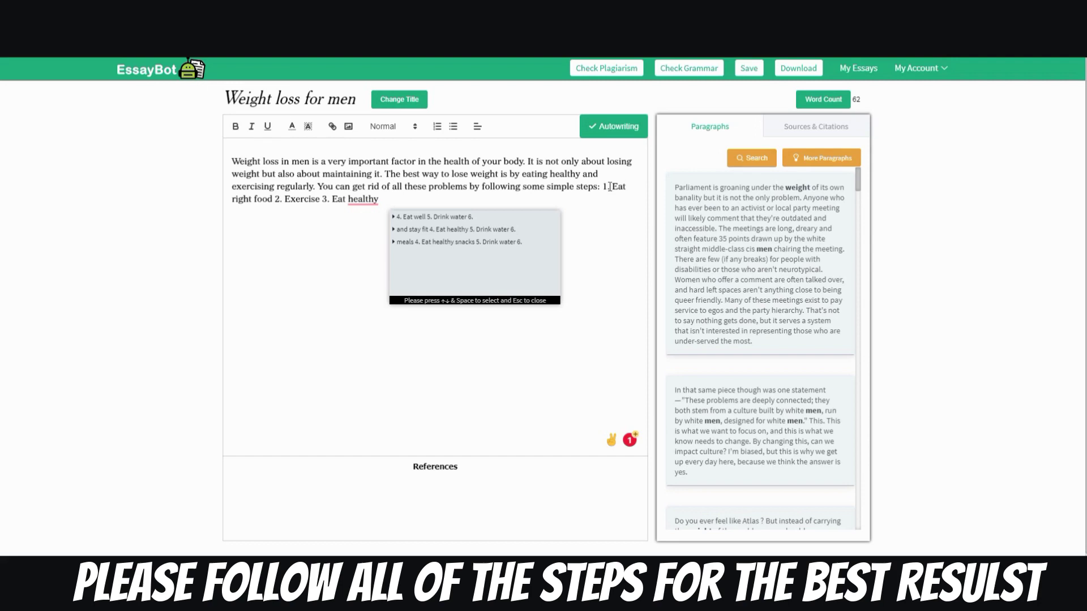
# Close the autowriting suggestion popup with Esc, leaving the 62-word paragraph
pyautogui.press('Escape')
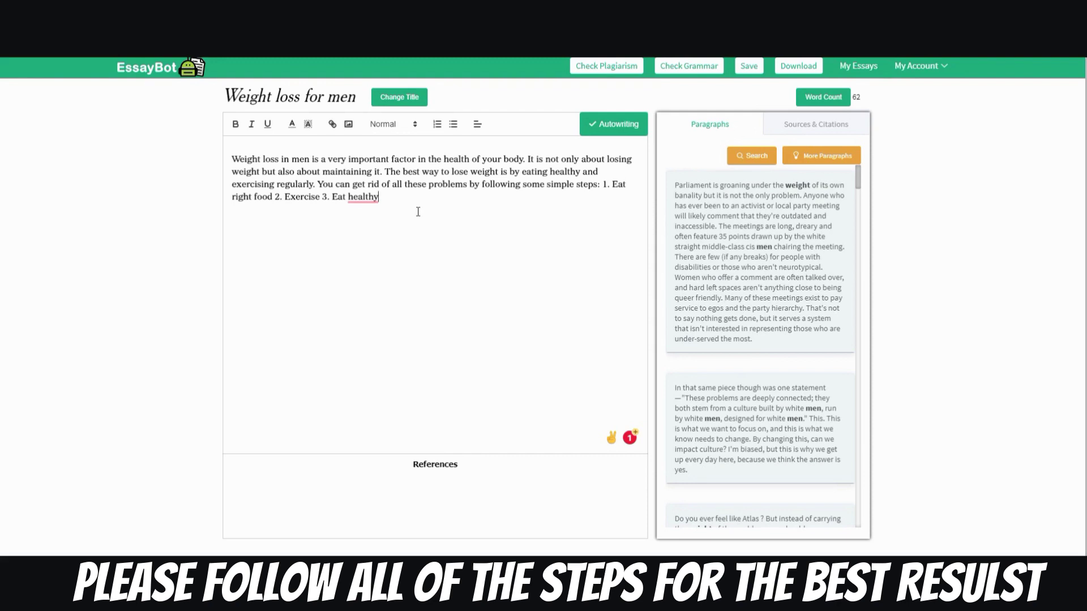
pyautogui.click(834, 104)
pyautogui.click(400, 202)
pyautogui.moveTo(719, 260)
pyautogui.click(923, 73)
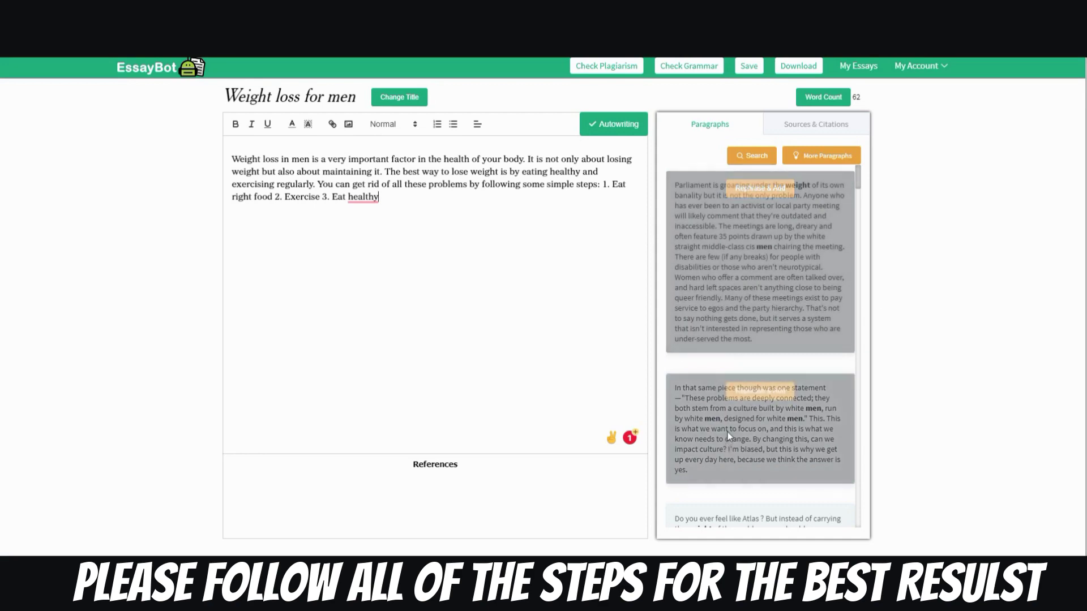
pyautogui.moveTo(746, 274)
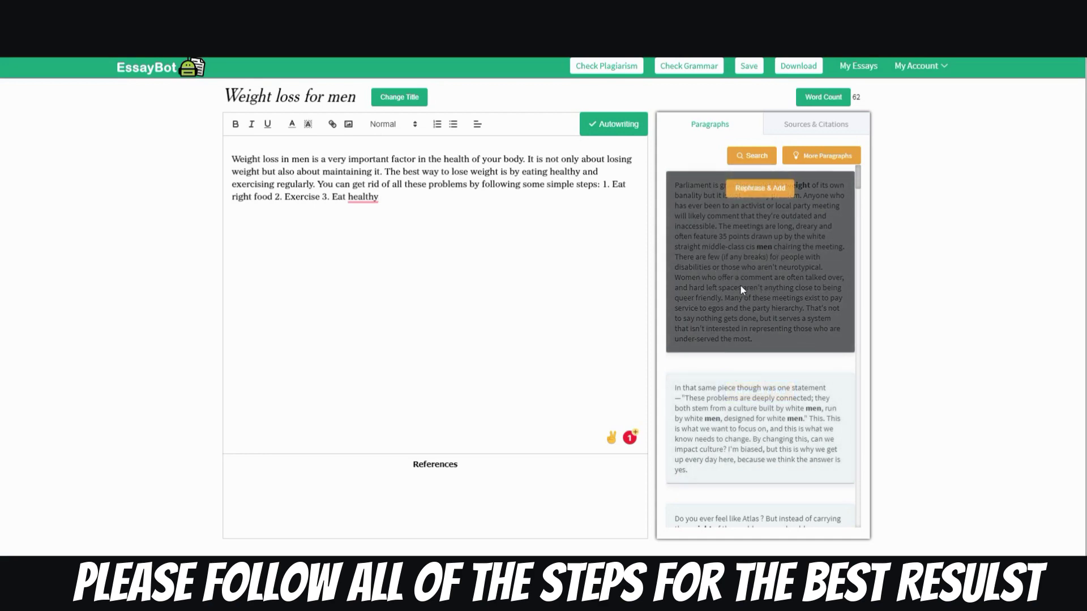